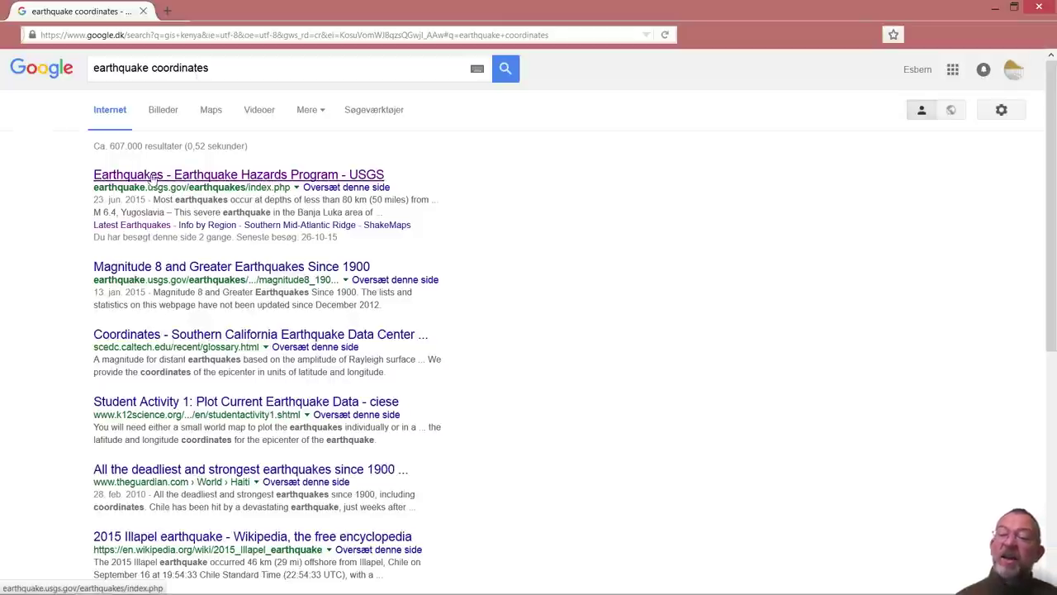
Go from the USGS Earthquakes result through Data & Products to the Real-time Data Feeds page.
{"action": "left_click", "coordinate": [228, 175]}
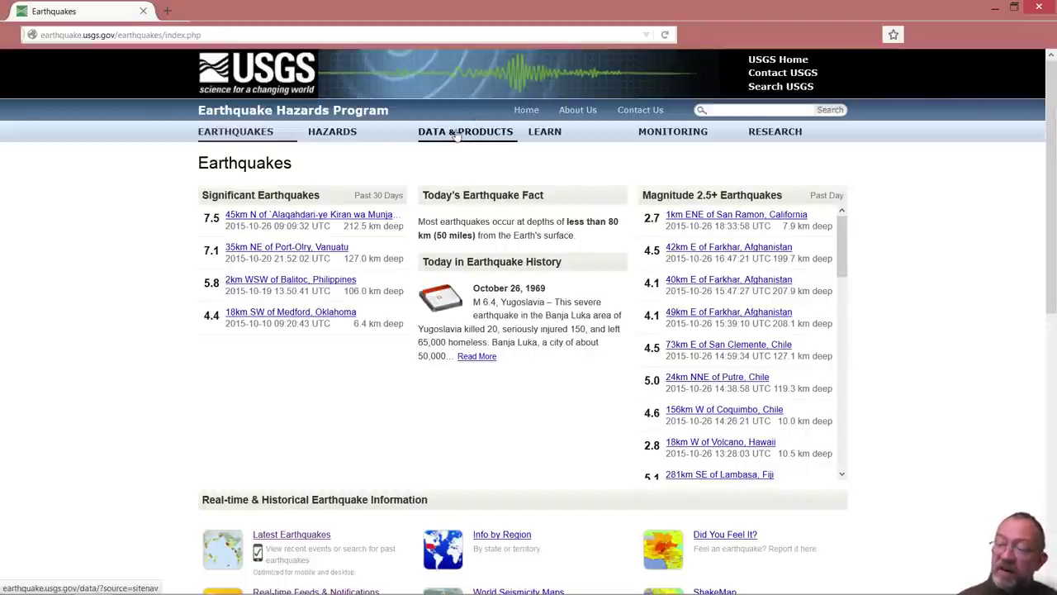
{"action": "left_click", "coordinate": [456, 135]}
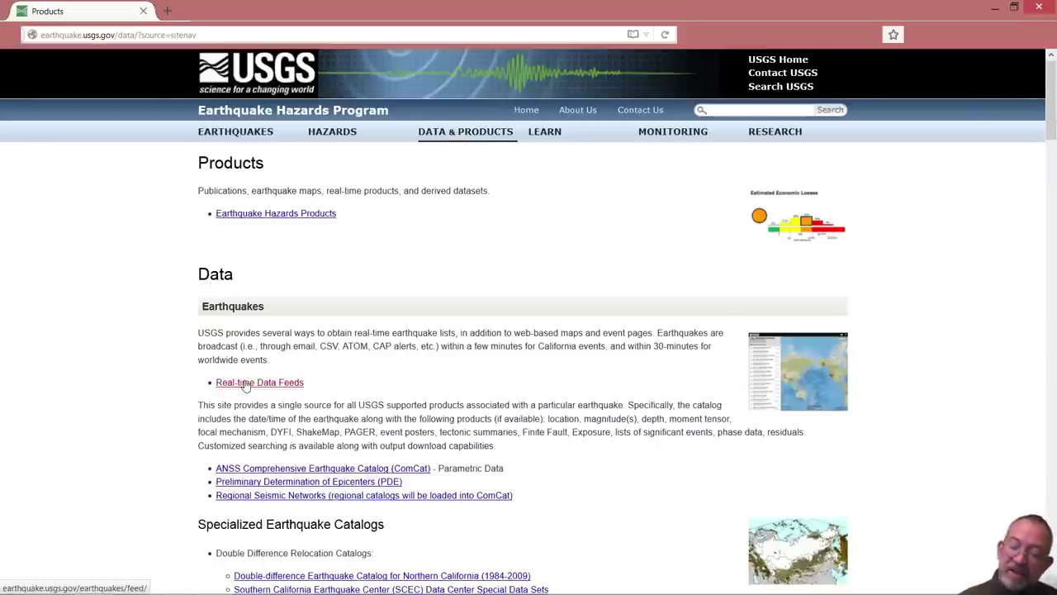
{"action": "left_click", "coordinate": [245, 385]}
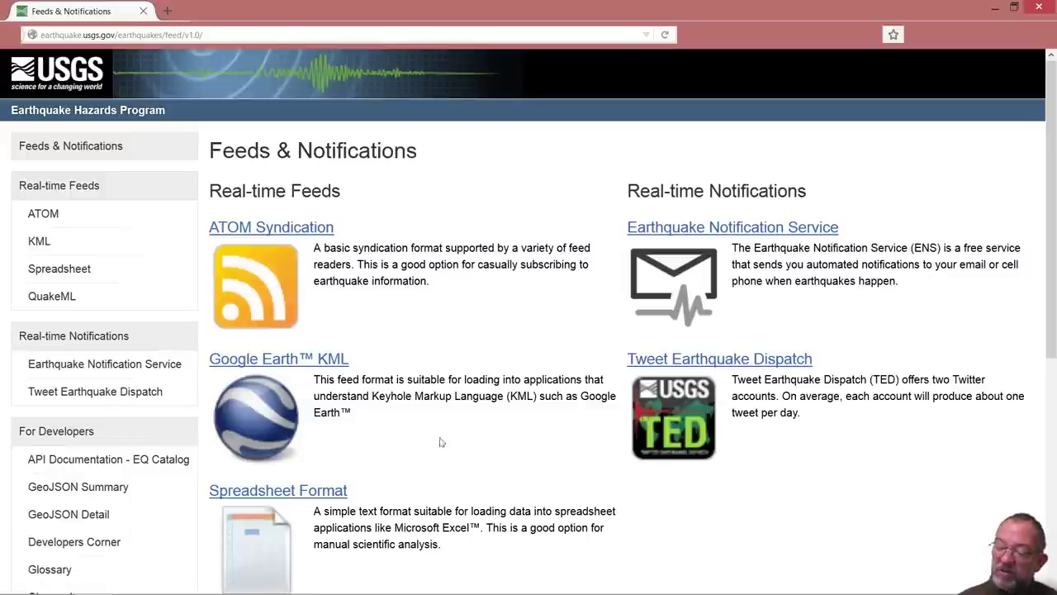
Download the Past 7 Days M2.5+ Earthquakes spreadsheet file, 2.5_week.csv.
{"action": "left_click", "coordinate": [301, 491]}
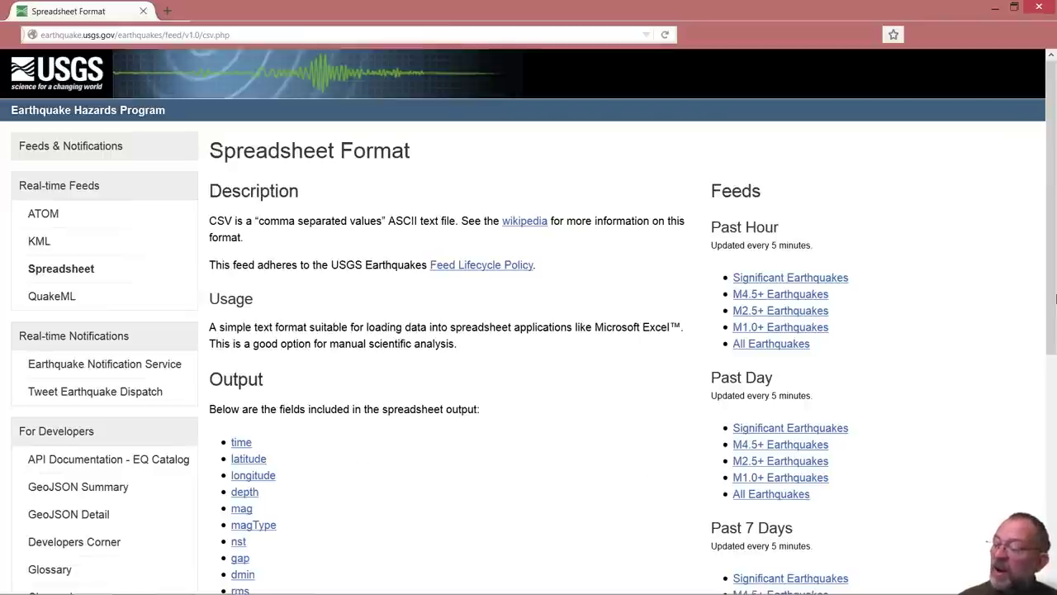
{"action": "scroll", "coordinate": [1051, 250], "scroll_direction": "down", "scroll_amount": 1}
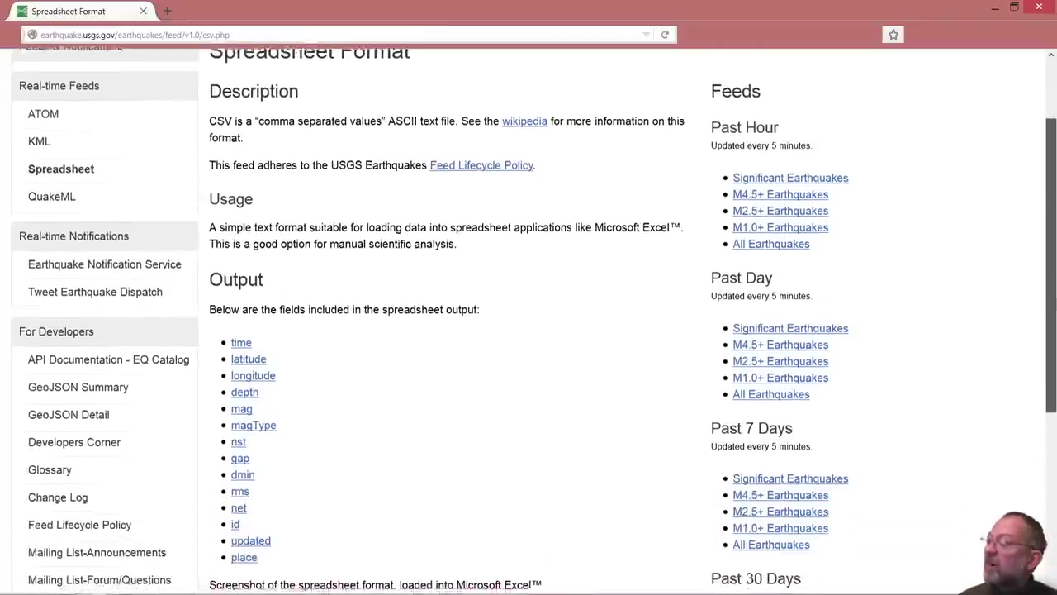
{"action": "scroll", "coordinate": [1055, 375], "scroll_direction": "down", "scroll_amount": 1}
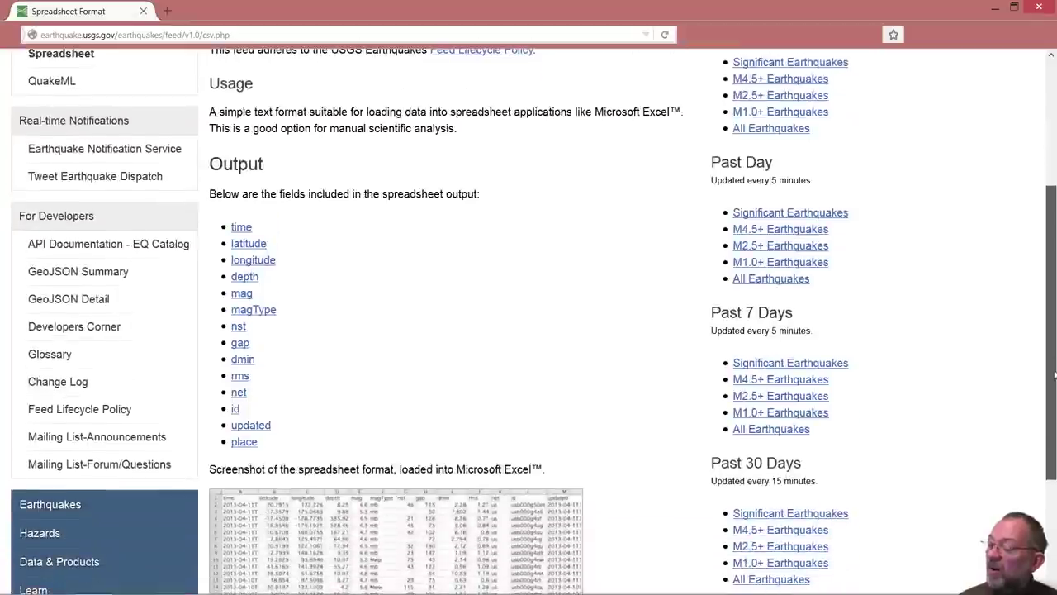
{"action": "left_click", "coordinate": [782, 401]}
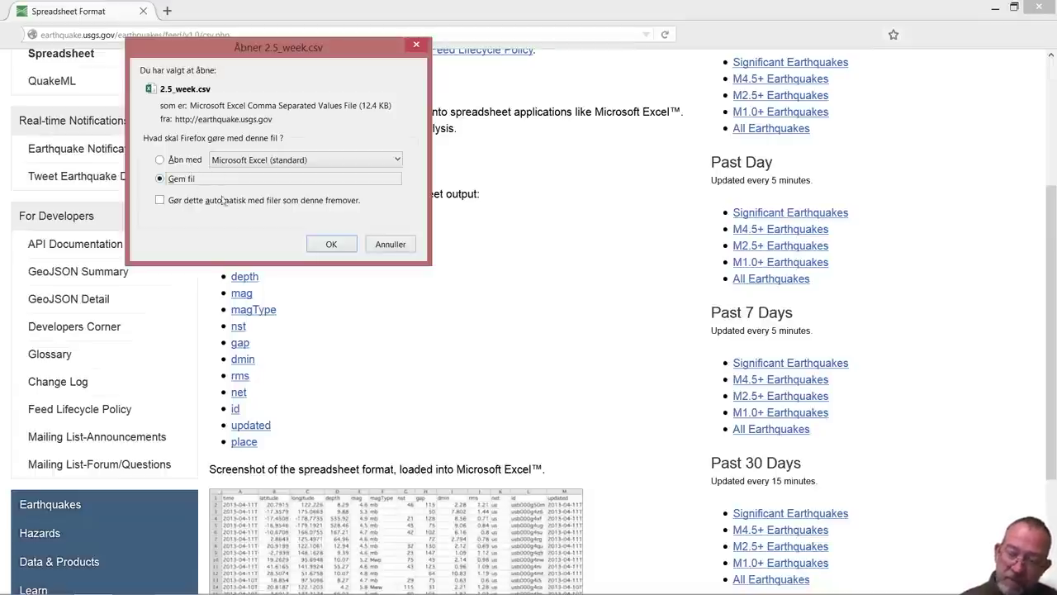
Open the downloaded 2.5_week.csv with Microsoft Excel from the download prompt.
{"action": "left_click", "coordinate": [170, 164]}
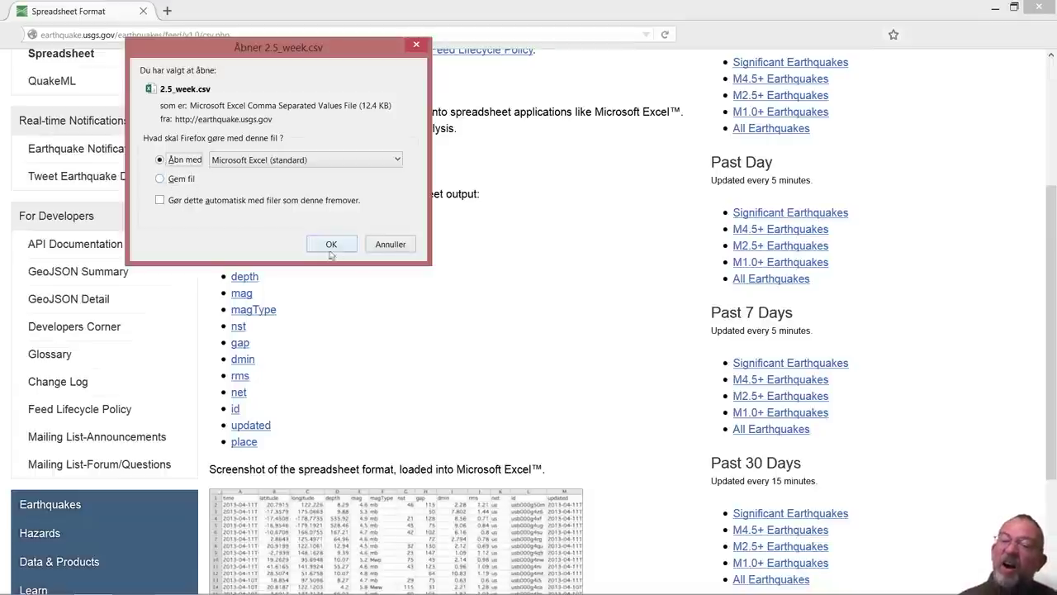
{"action": "left_click", "coordinate": [331, 244]}
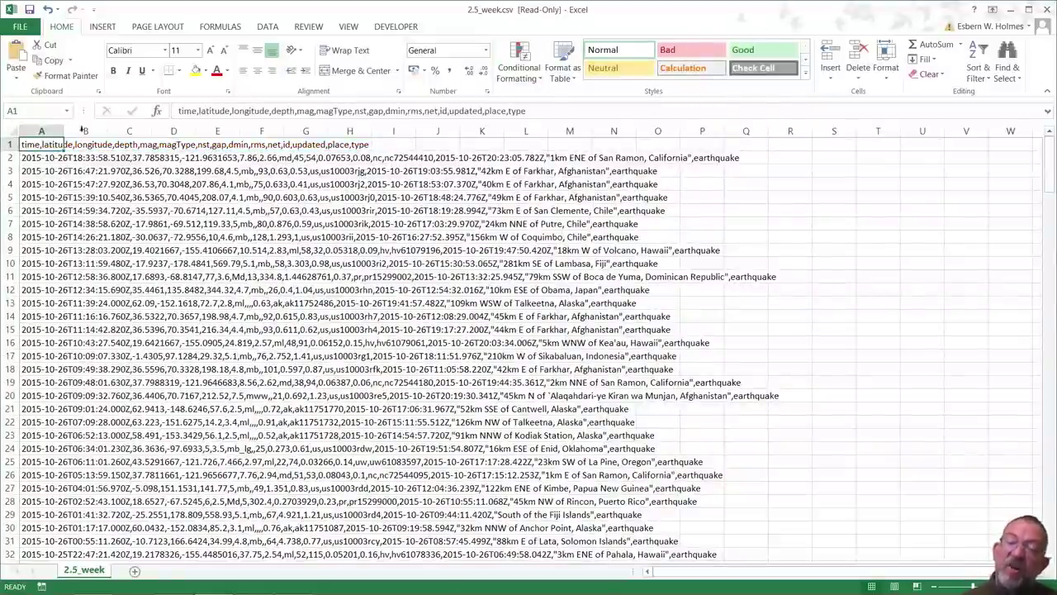
Select column A of earthquake records and launch Text to Columns from the Data tab.
{"action": "left_click", "coordinate": [43, 131]}
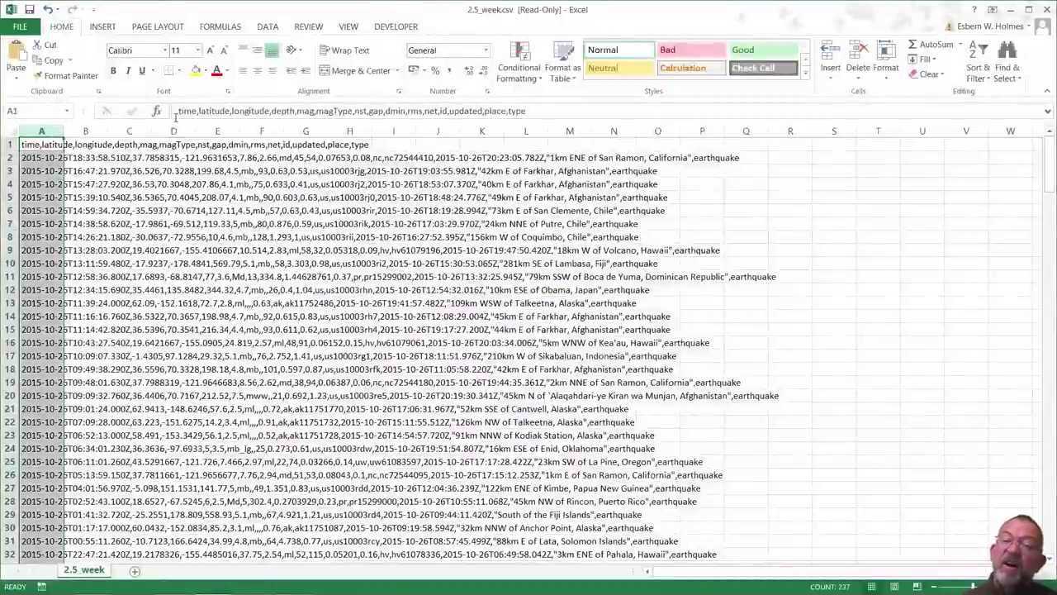
{"action": "left_click", "coordinate": [271, 28]}
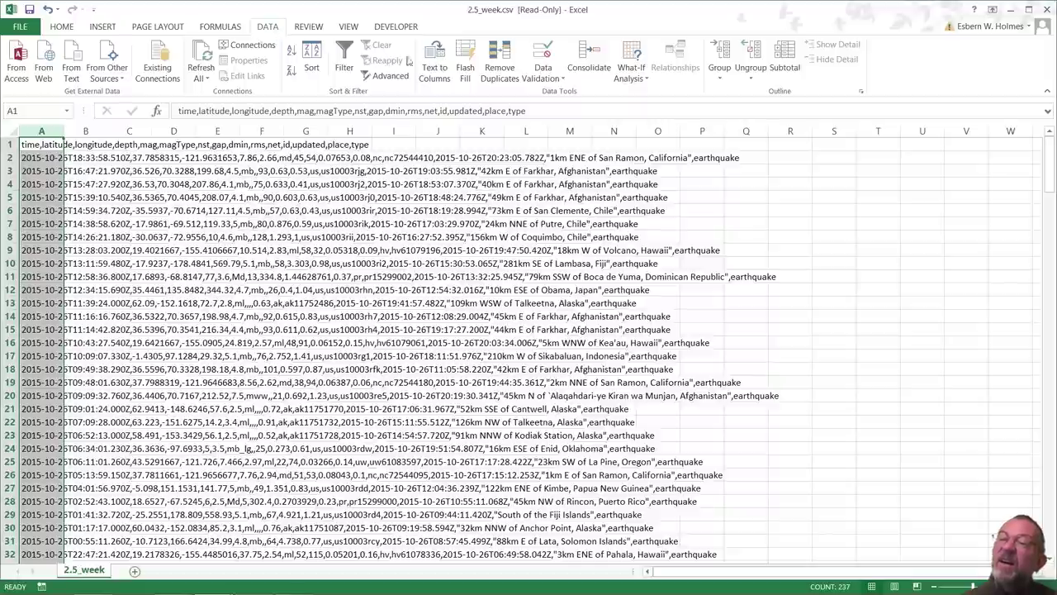
{"action": "left_click", "coordinate": [438, 57]}
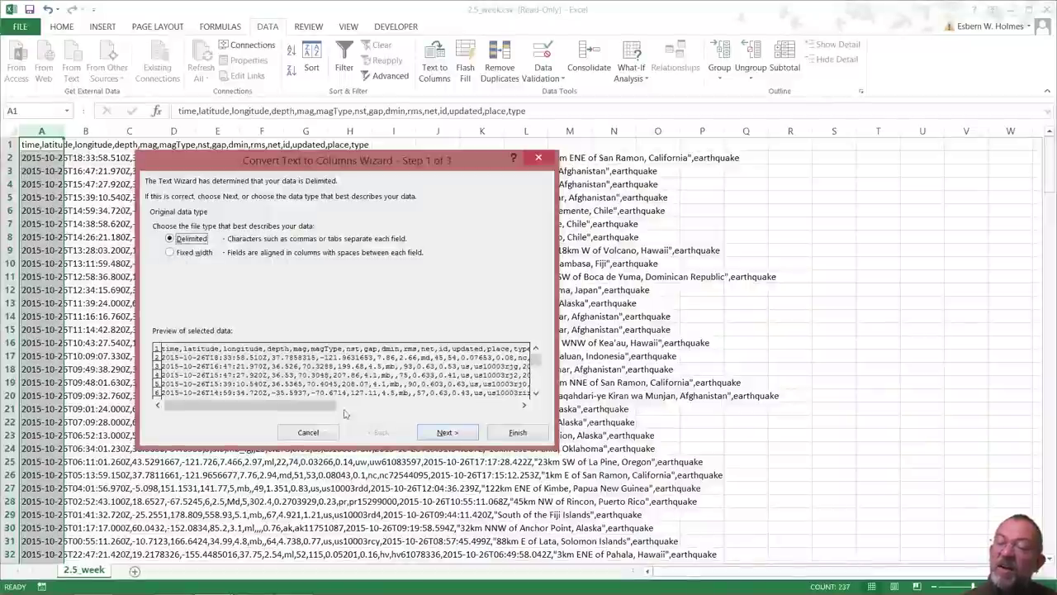
Split column A into separate fields using Comma instead of Tab as the delimiter.
{"action": "left_click", "coordinate": [442, 433]}
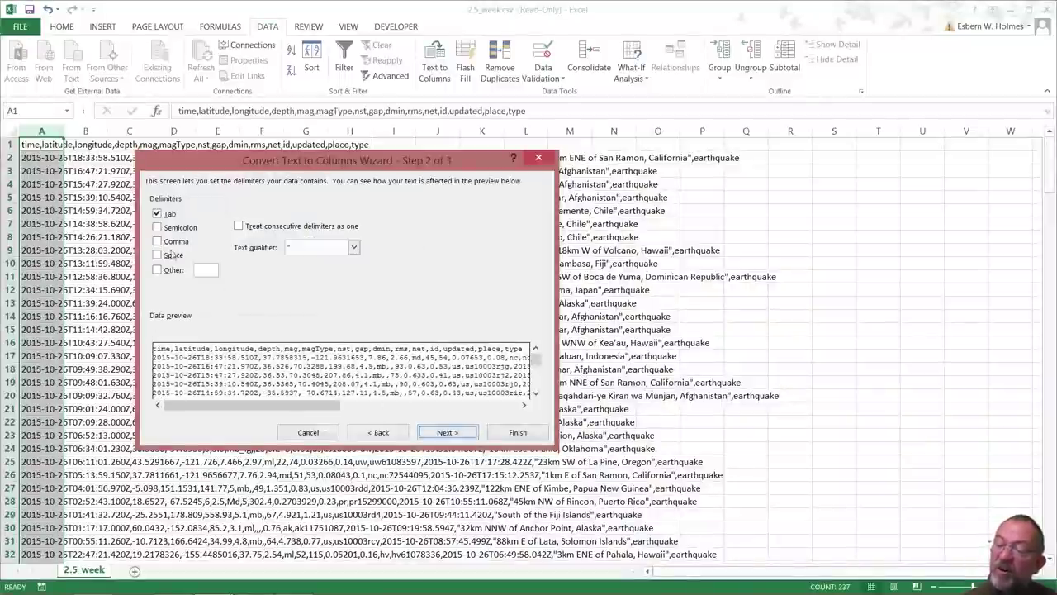
{"action": "left_click", "coordinate": [157, 241]}
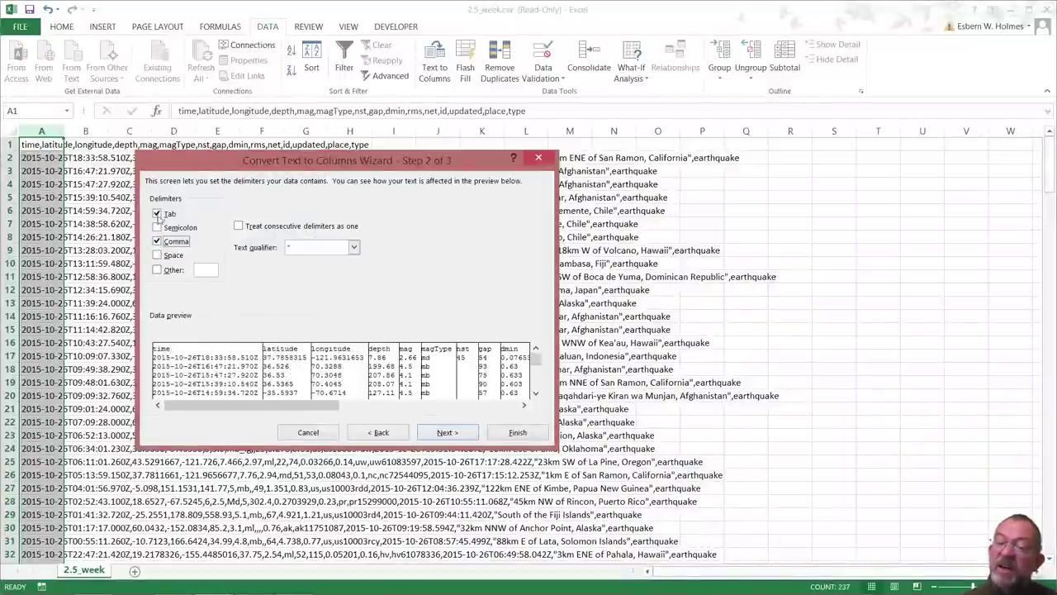
{"action": "left_click", "coordinate": [157, 213]}
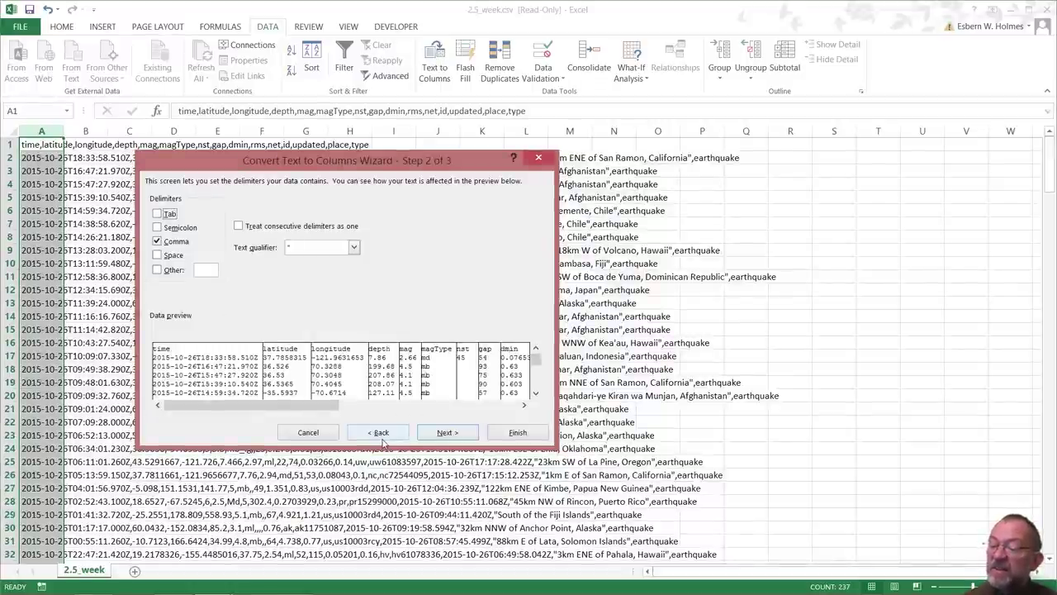
{"action": "left_click", "coordinate": [506, 437]}
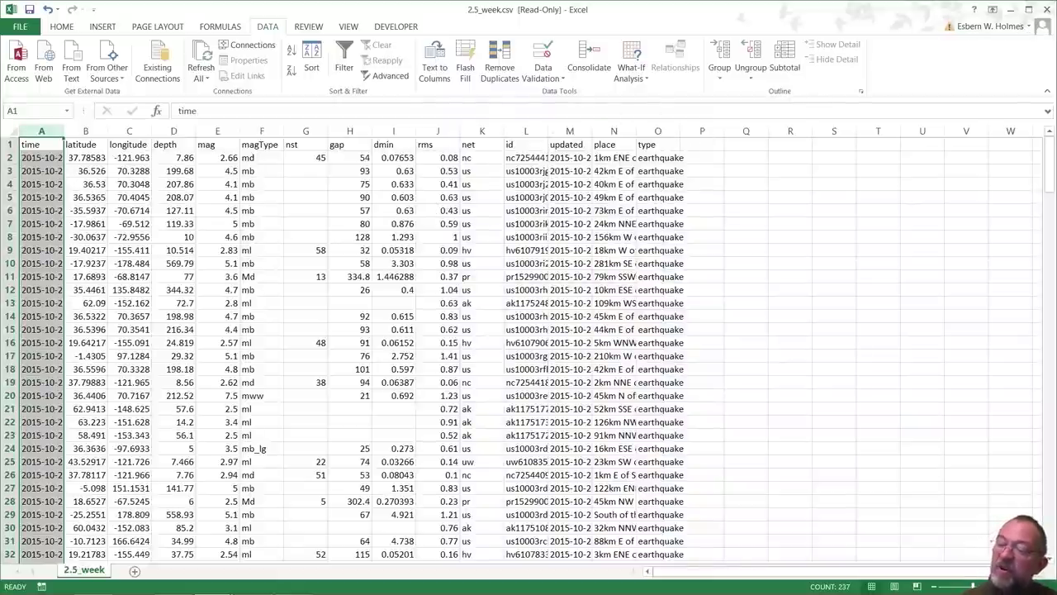
Close the 2.5_week.csv workbook without saving and switch to QGIS with Alt+Tab.
{"action": "mouse_move", "coordinate": [1049, 7]}
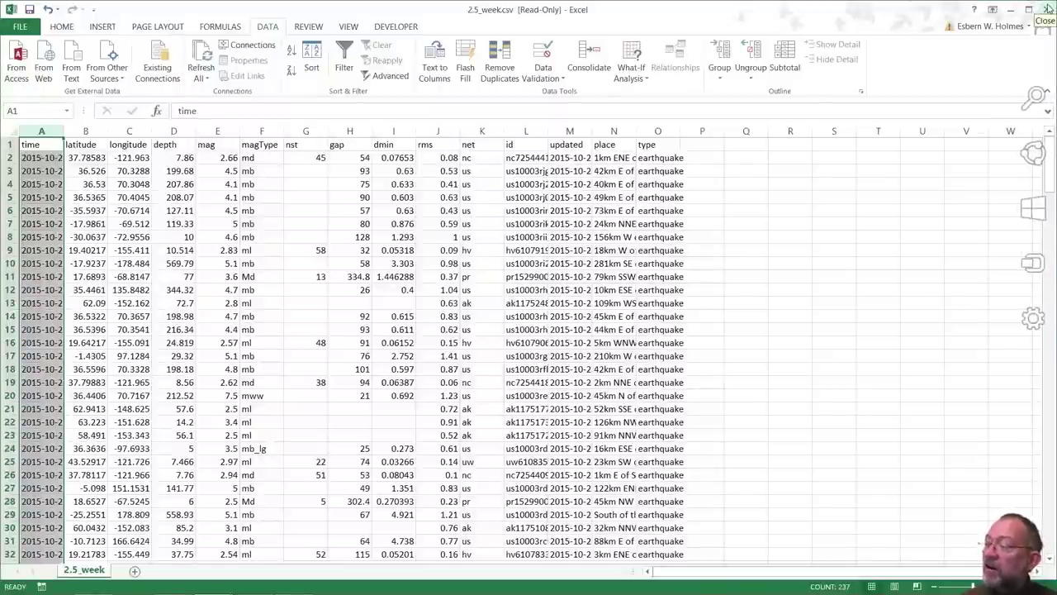
{"action": "left_click", "coordinate": [1049, 6]}
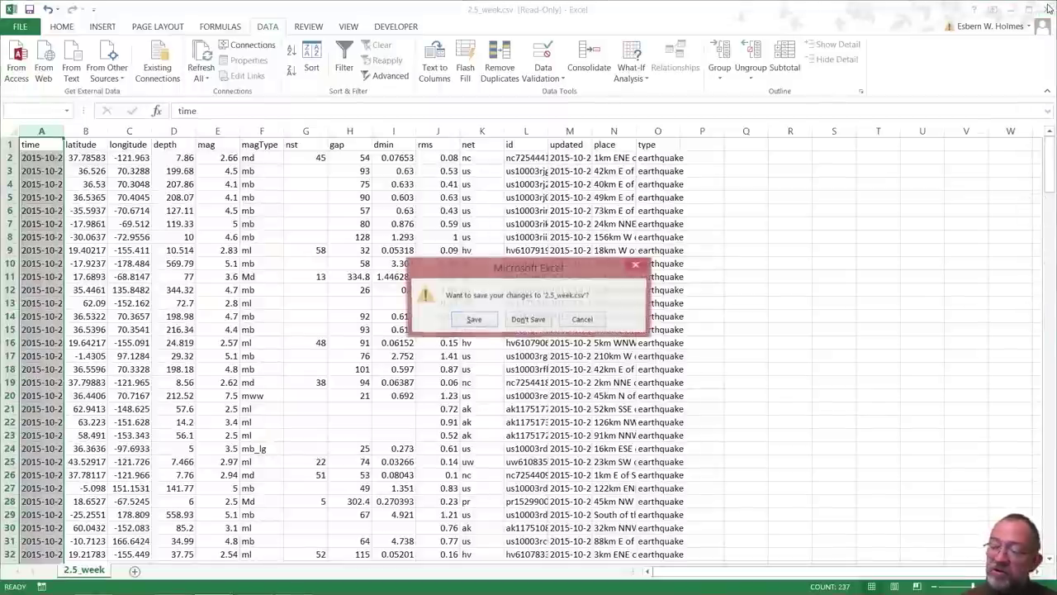
{"action": "left_click", "coordinate": [528, 321]}
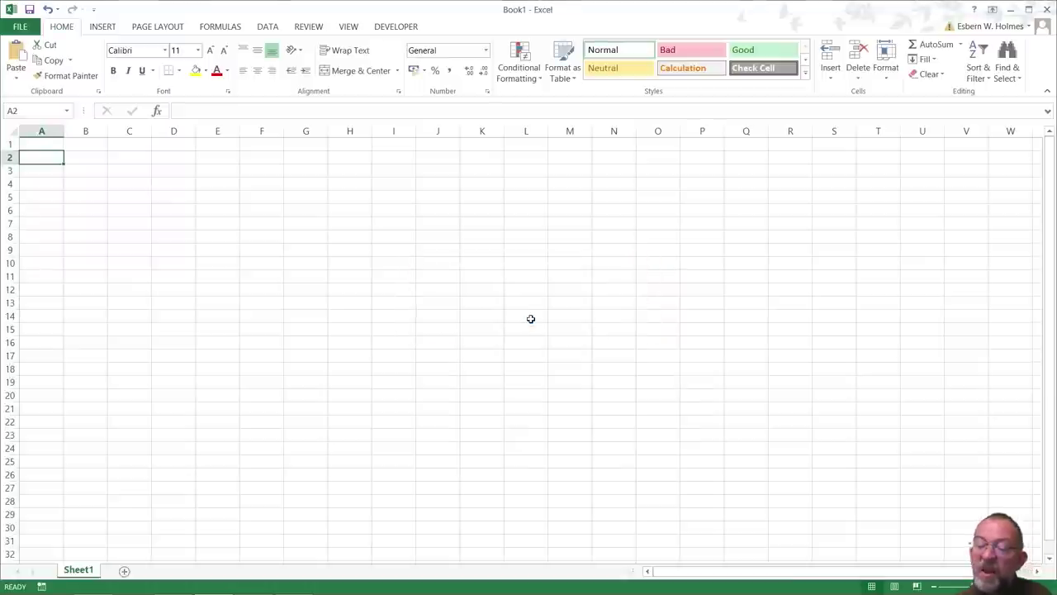
{"action": "key", "text": "alt+Tab"}
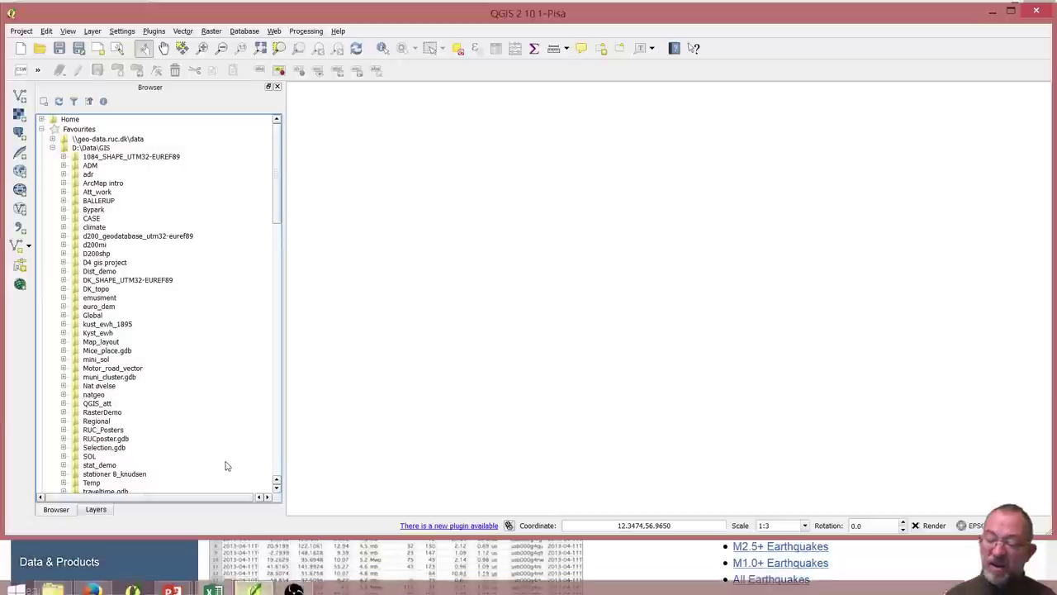
Drag 2.5_week.csv from the D:\Data\GIS Browser folder onto the map canvas.
{"action": "left_click", "coordinate": [93, 148]}
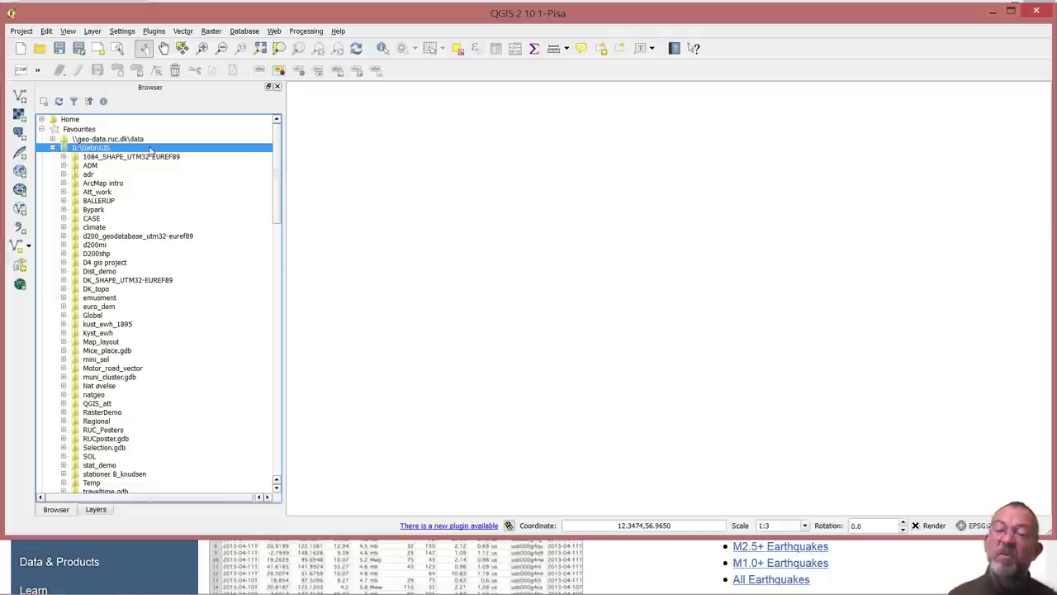
{"action": "left_click_drag", "start_coordinate": [278, 172], "coordinate": [270, 301]}
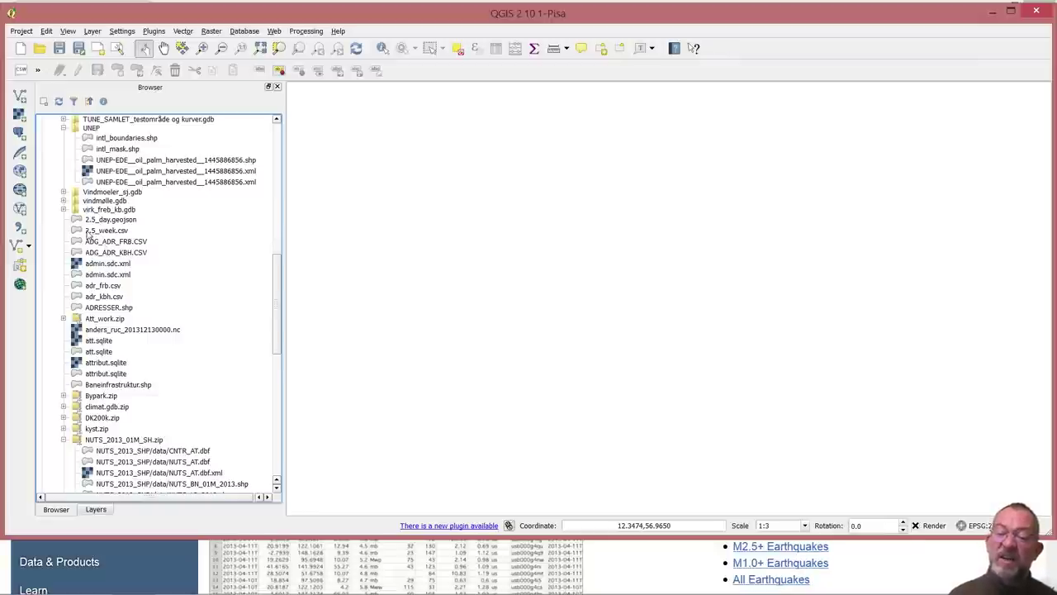
{"action": "left_click_drag", "start_coordinate": [88, 234], "coordinate": [449, 209]}
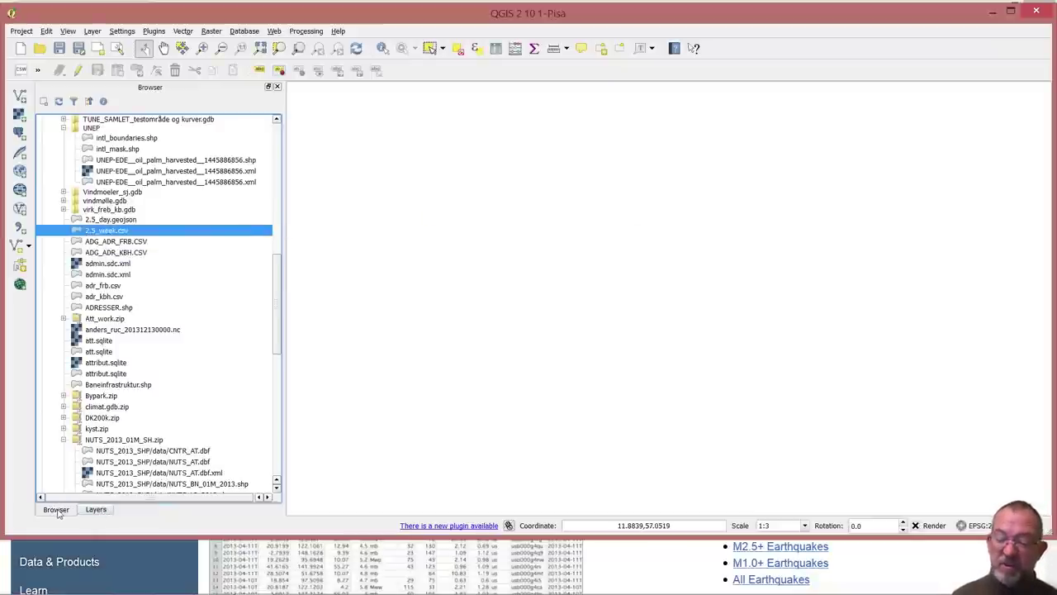
Inspect the 2.5_week layer's attribute table from the Layers panel.
{"action": "left_click", "coordinate": [96, 509]}
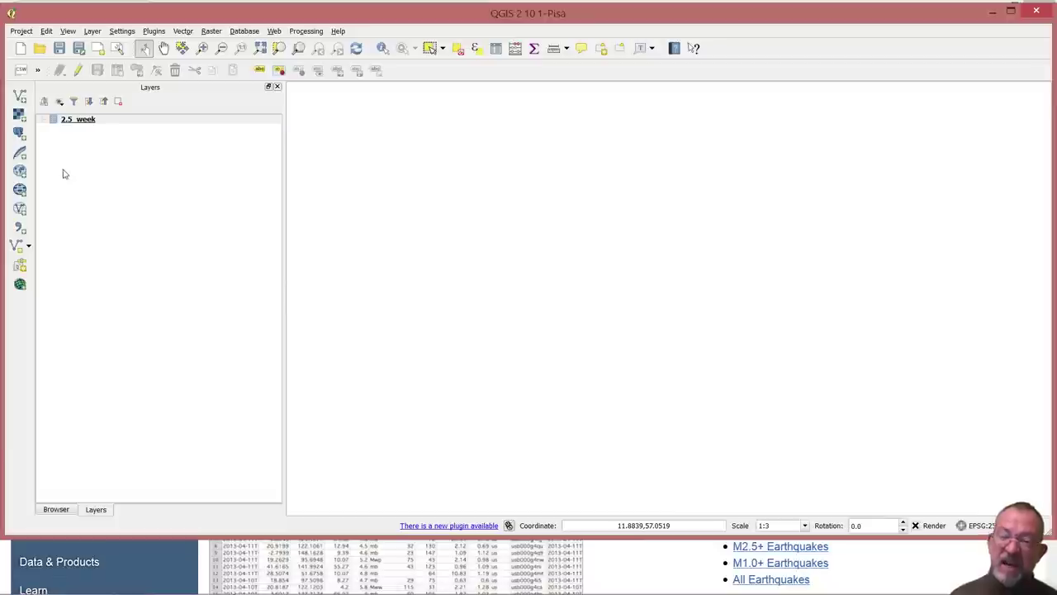
{"action": "right_click", "coordinate": [83, 119]}
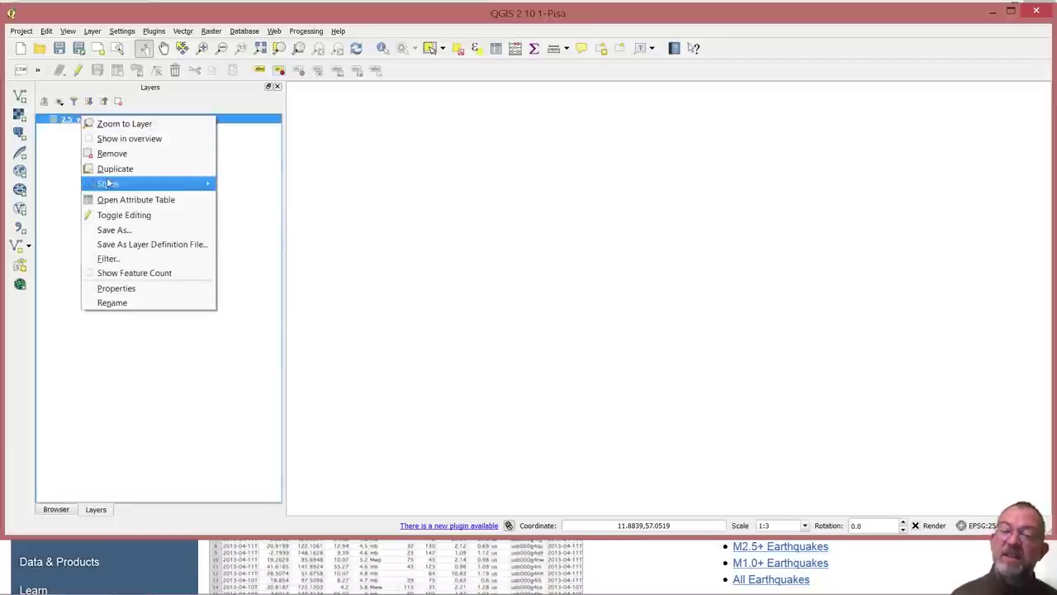
{"action": "left_click", "coordinate": [112, 199]}
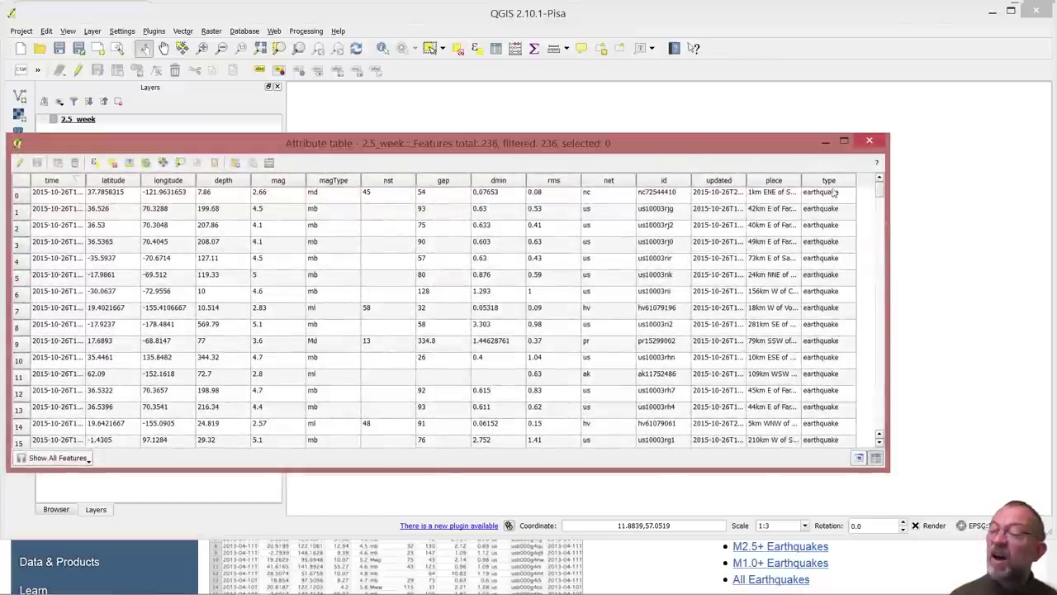
{"action": "left_click", "coordinate": [871, 142]}
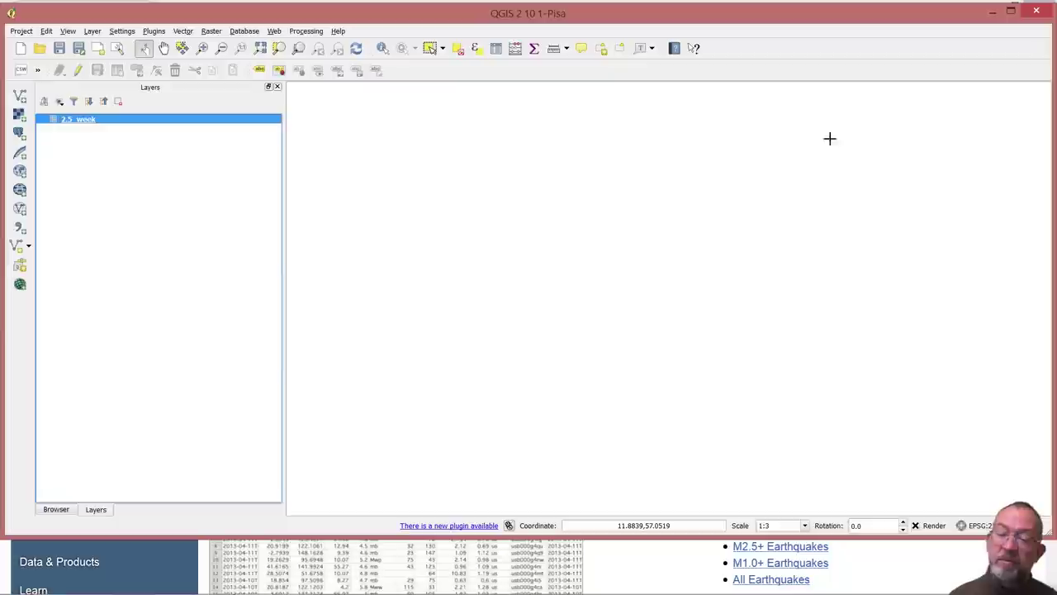
Remove the 2.5_week layer from the project.
{"action": "right_click", "coordinate": [77, 128]}
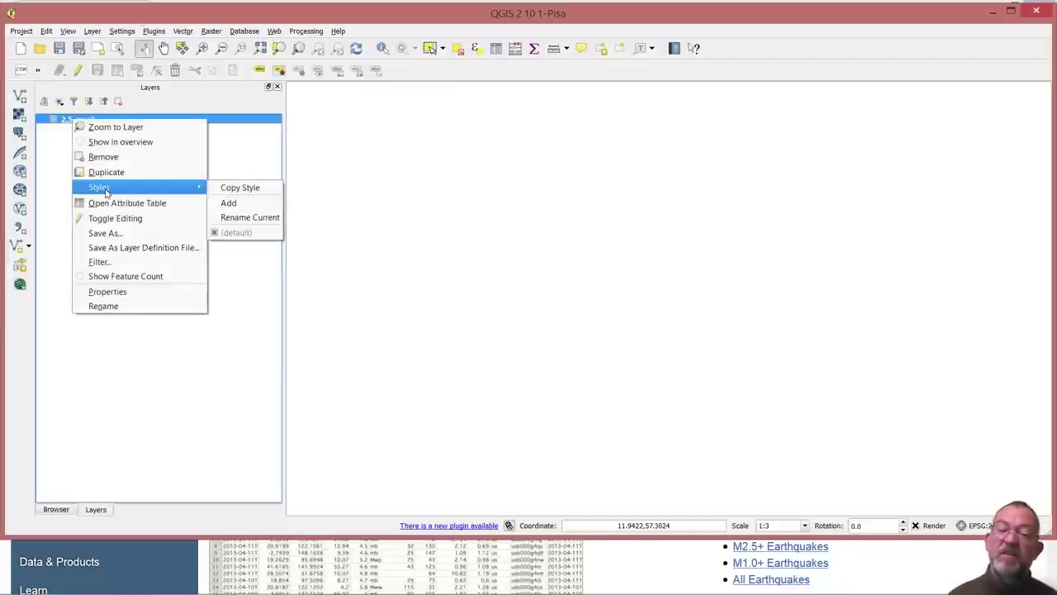
{"action": "left_click", "coordinate": [134, 158]}
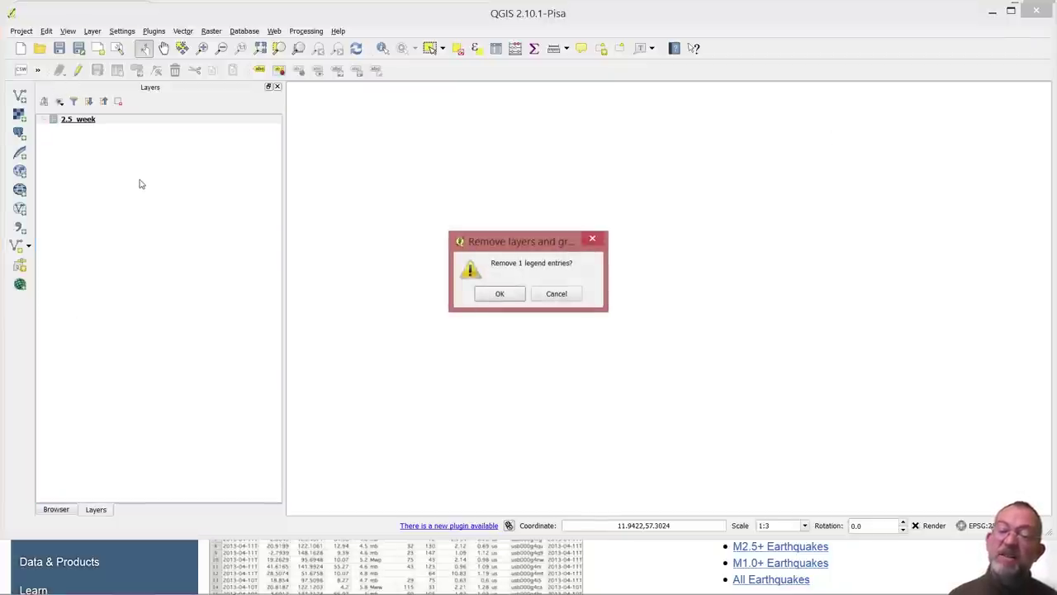
{"action": "left_click", "coordinate": [500, 296]}
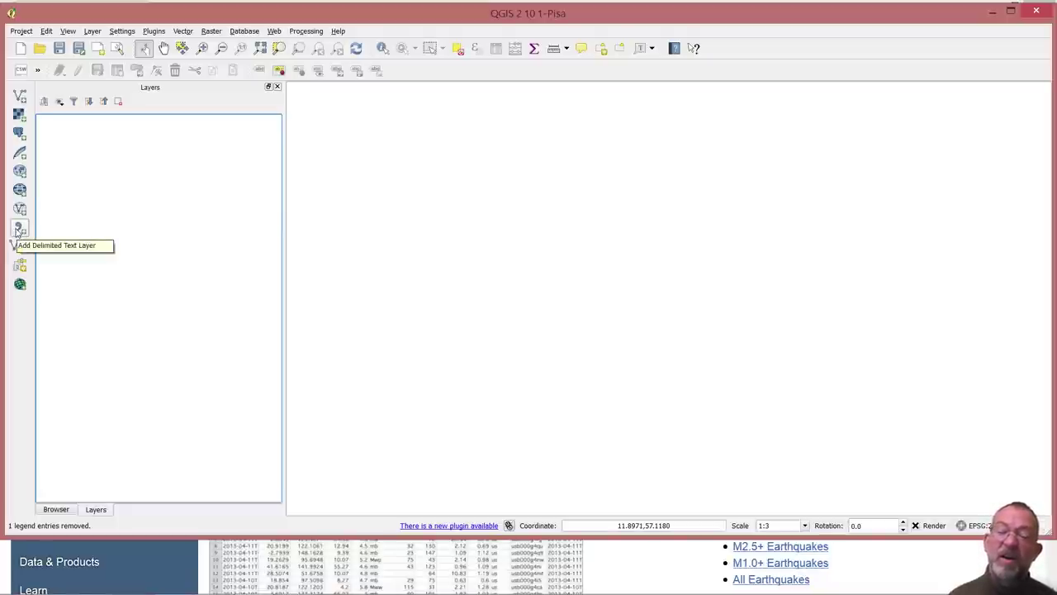
Add D:/Data/GIS/2.5_week.csv as comma-delimited text, longitude as X and latitude as Y.
{"action": "left_click", "coordinate": [20, 229]}
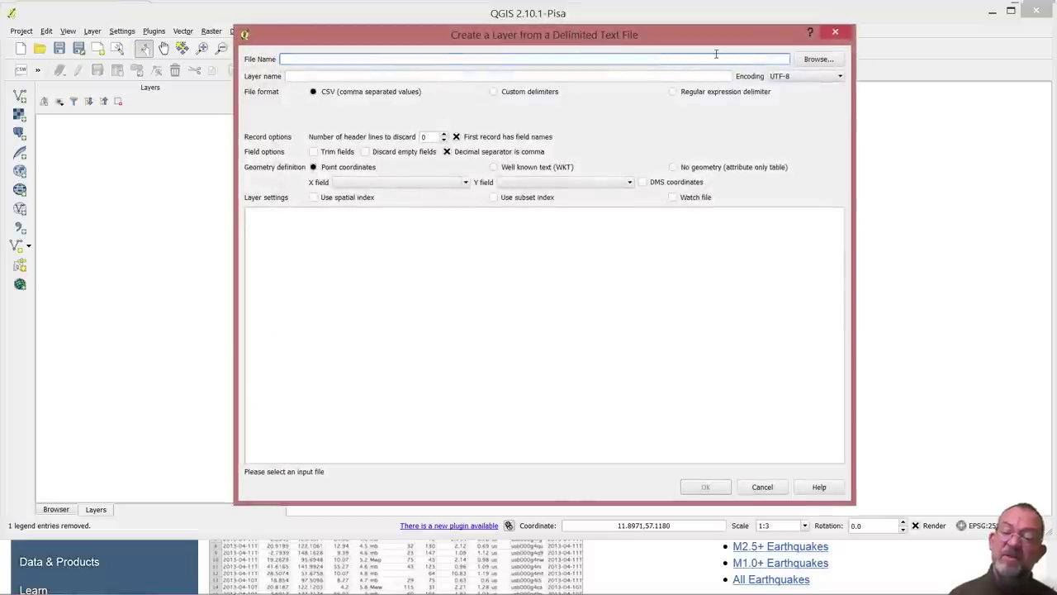
{"action": "left_click", "coordinate": [819, 59]}
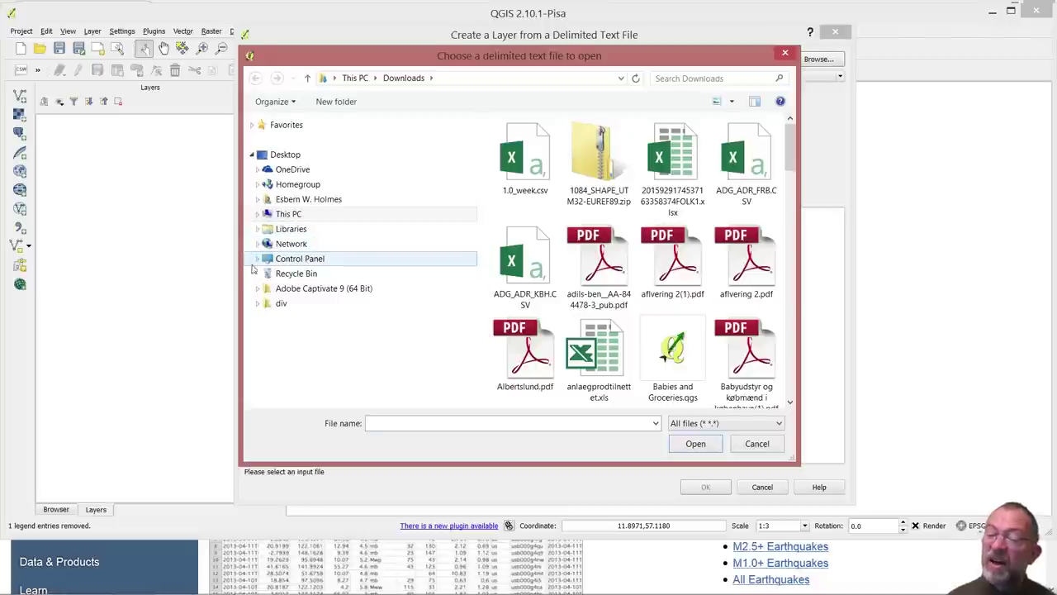
{"action": "left_click", "coordinate": [257, 213]}
{"action": "left_click", "coordinate": [264, 333]}
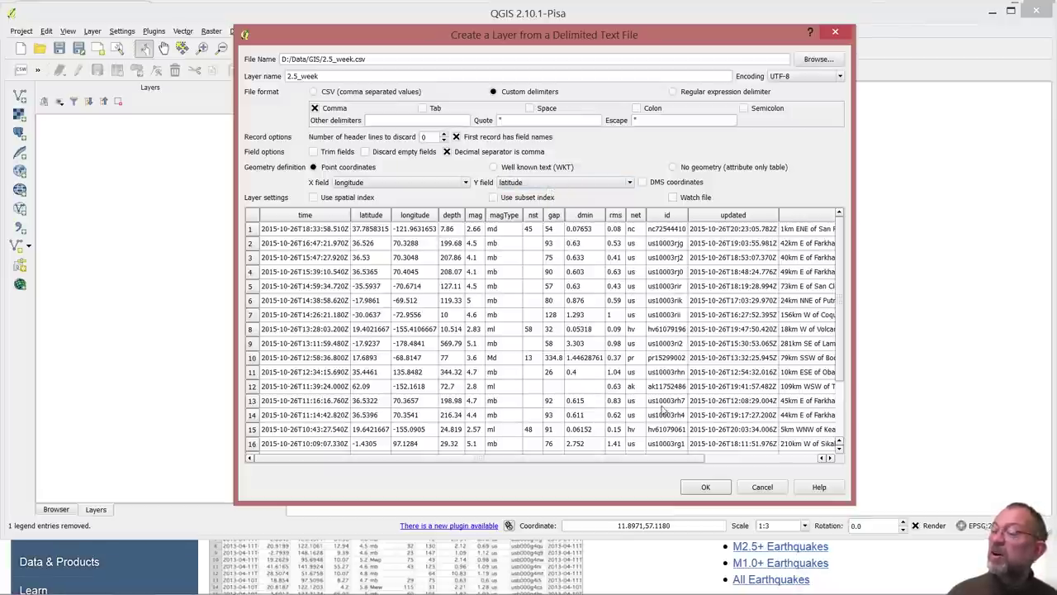
Accept the delimited-text settings and assign WGS 84 (EPSG:4326) to load the earthquake points.
{"action": "left_click", "coordinate": [706, 487]}
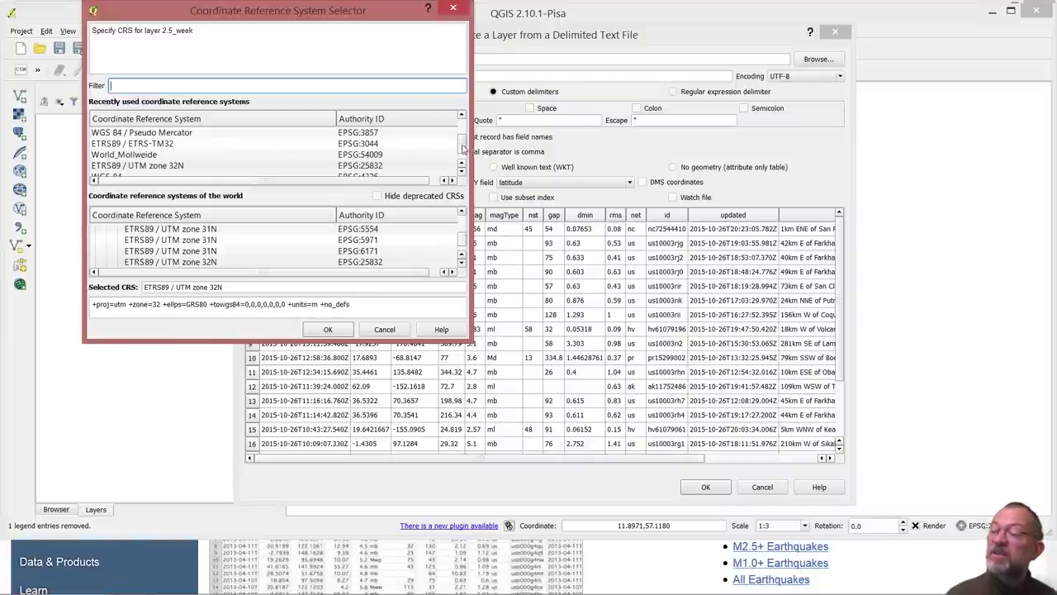
{"action": "left_click_drag", "start_coordinate": [464, 146], "coordinate": [463, 157]}
{"action": "left_click", "coordinate": [105, 167]}
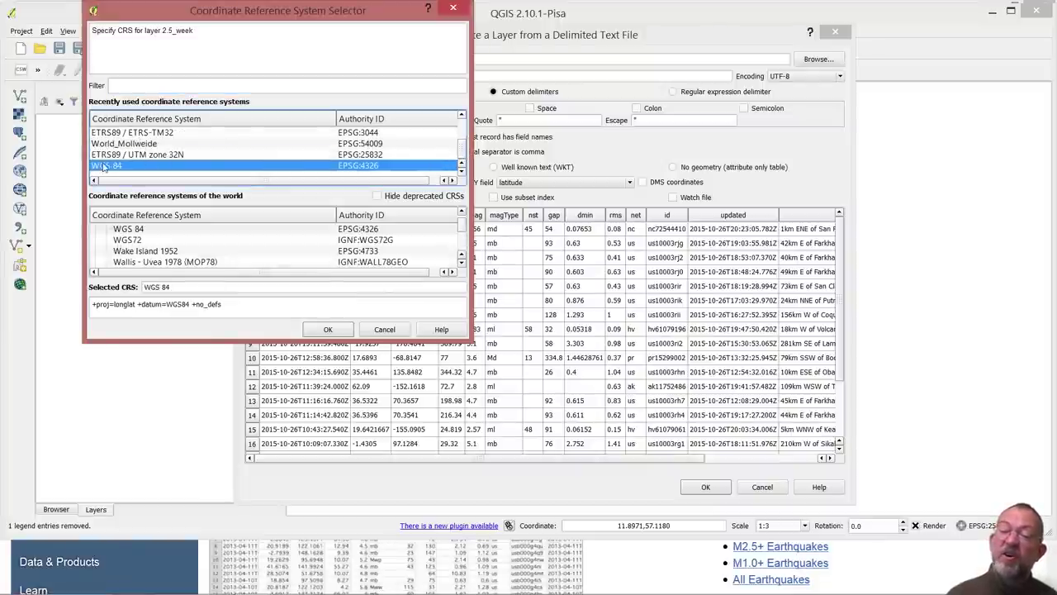
{"action": "left_click", "coordinate": [327, 329]}
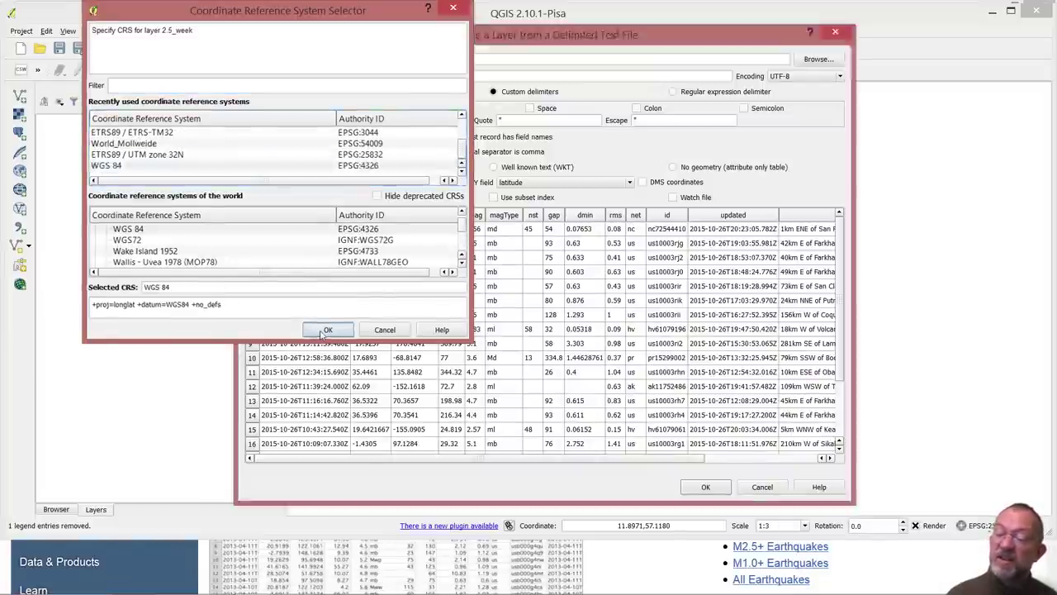